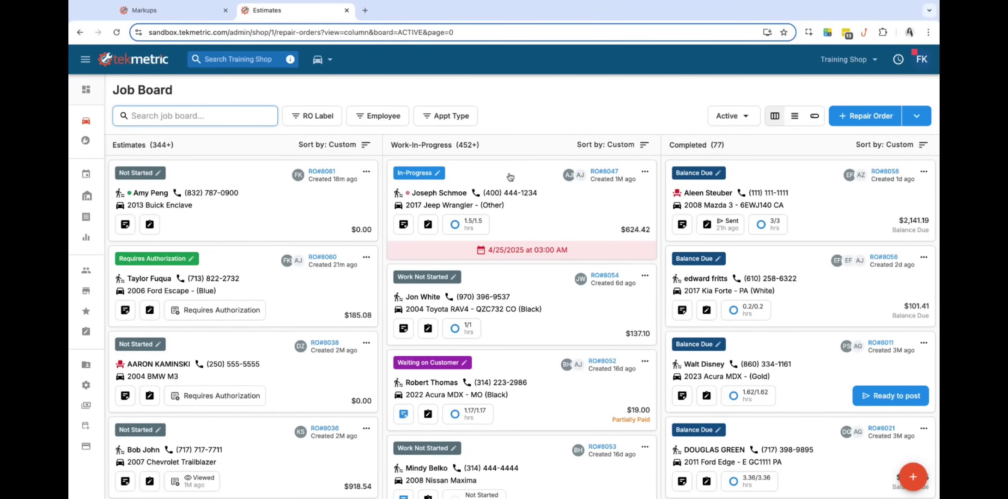
Open repair order #8061 for the 2013 Buick Enclave from the Job Board's Estimates column
left_click(322, 208)
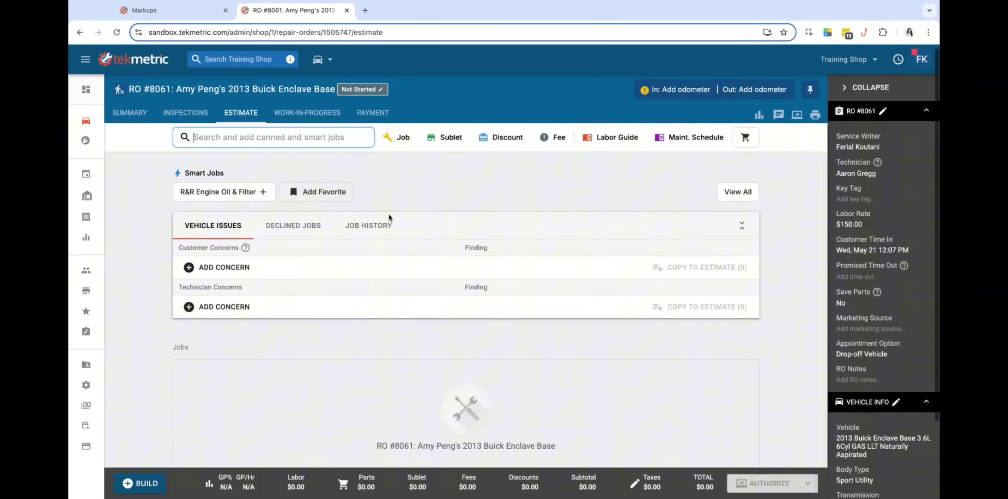
scroll(390, 218, "down", 1)
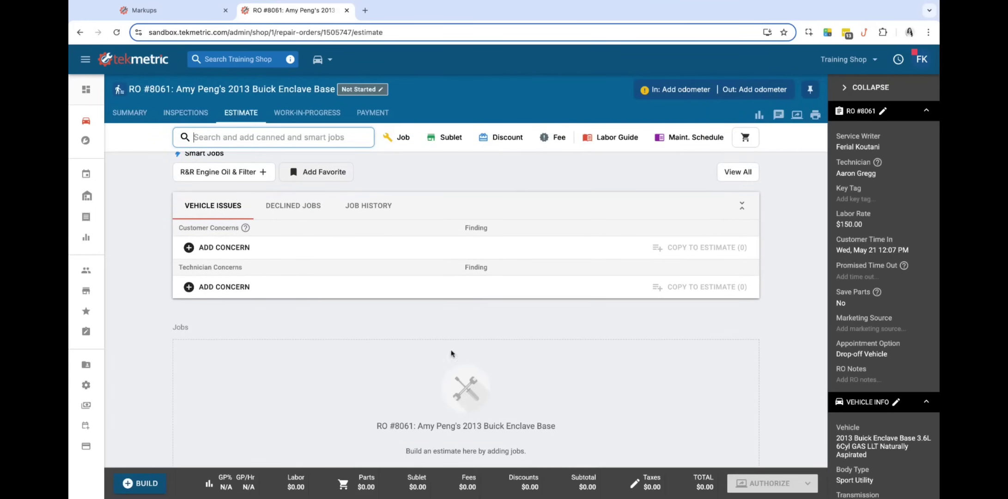
left_click(391, 149)
left_click(235, 263)
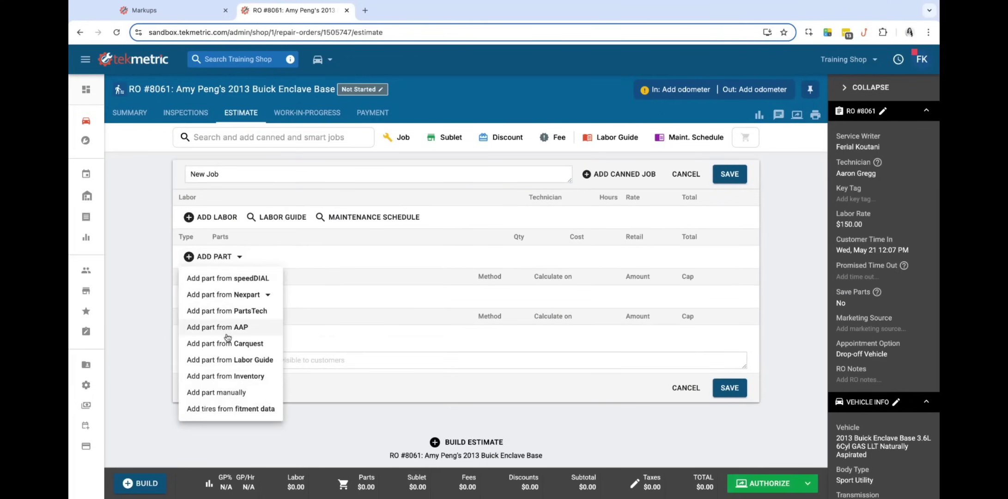
left_click(231, 393)
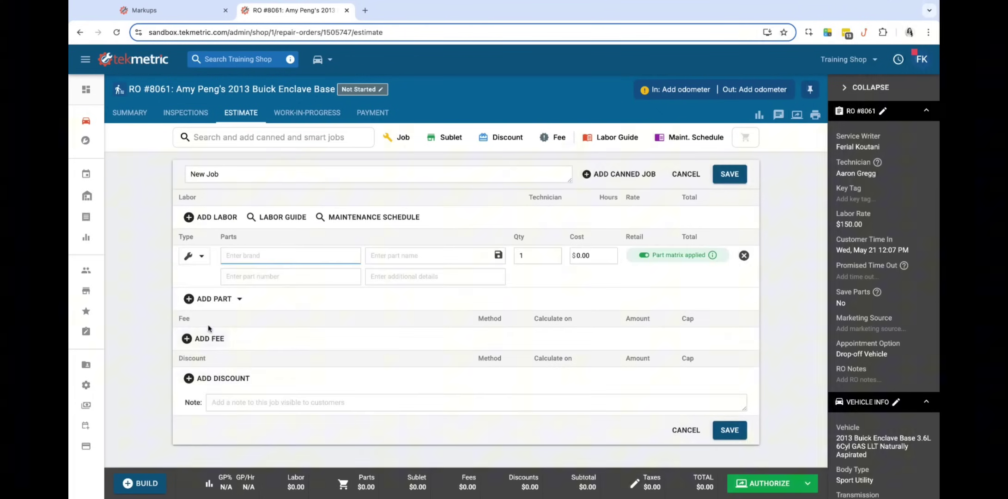
left_click(203, 258)
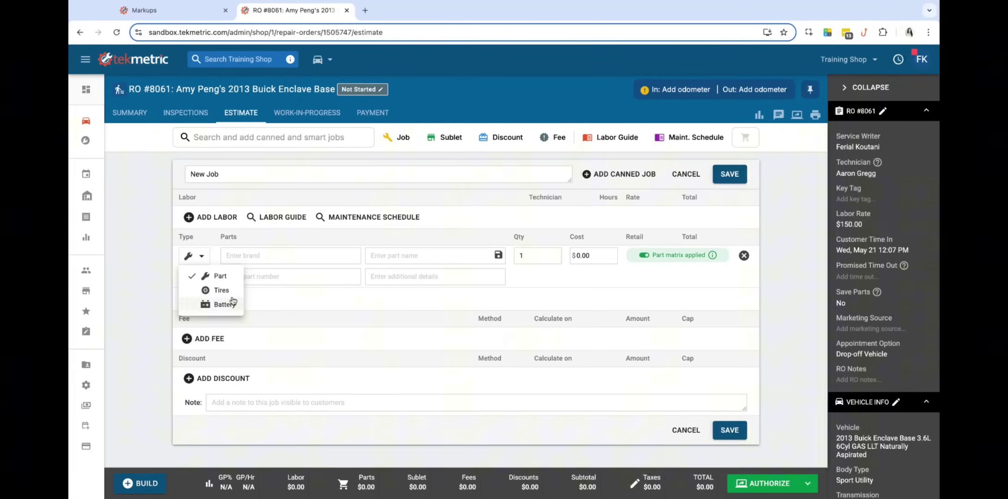
left_click(678, 175)
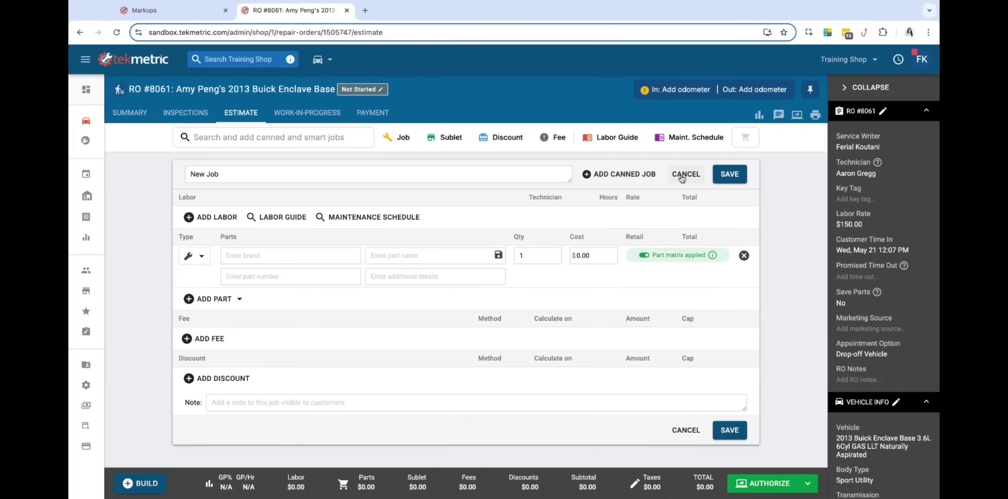
left_click(681, 178)
left_click(727, 292)
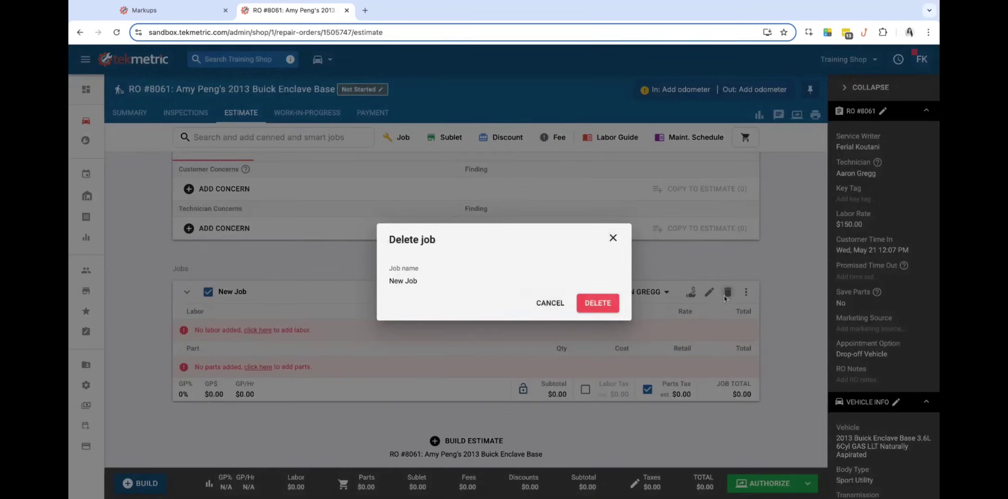
left_click(599, 303)
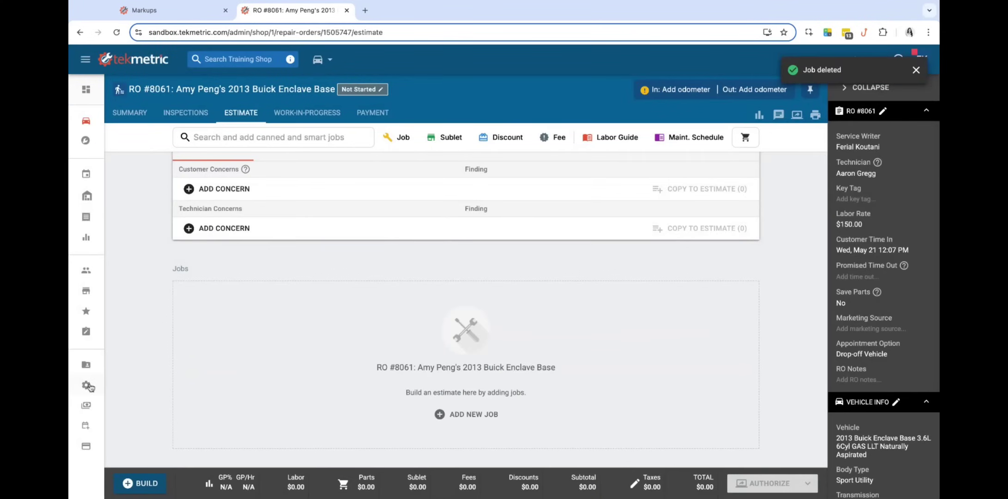
In Markups settings, review the General Part Matrix's part types without changing them
left_click(87, 386)
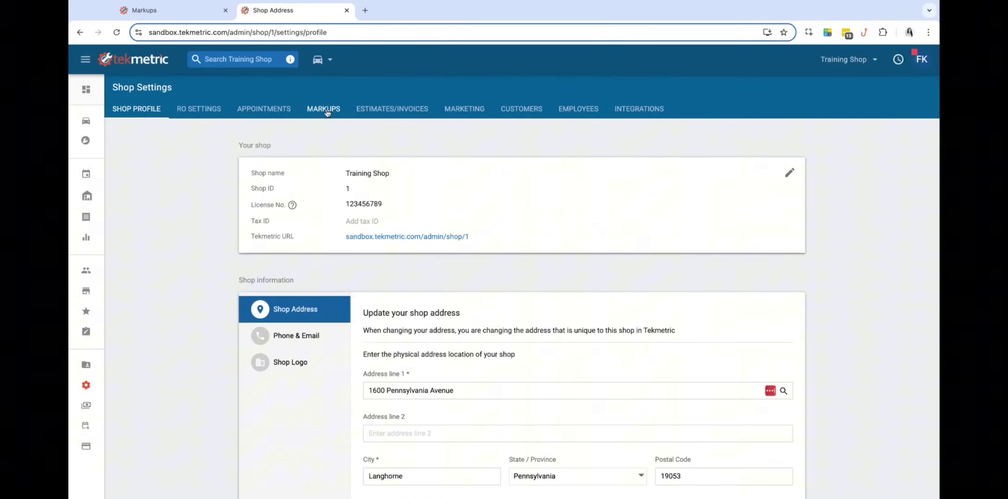
left_click(324, 109)
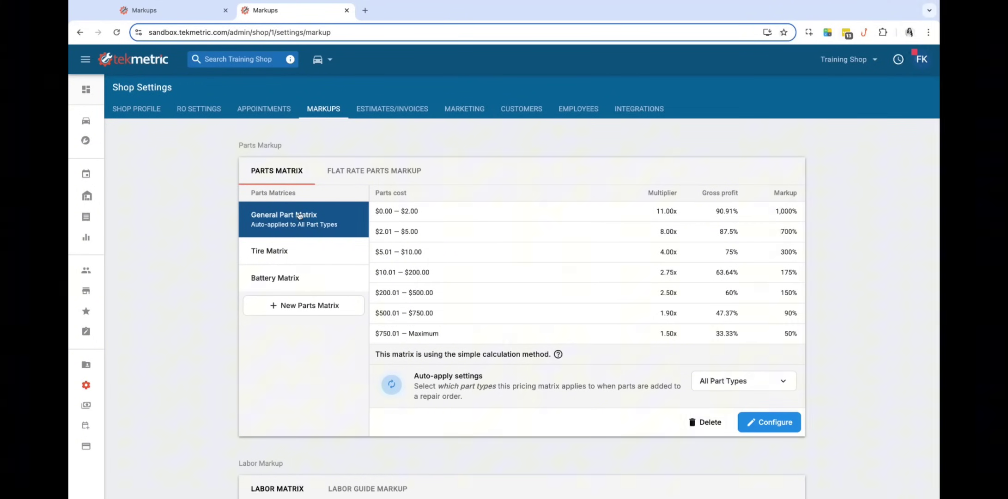
left_click(732, 383)
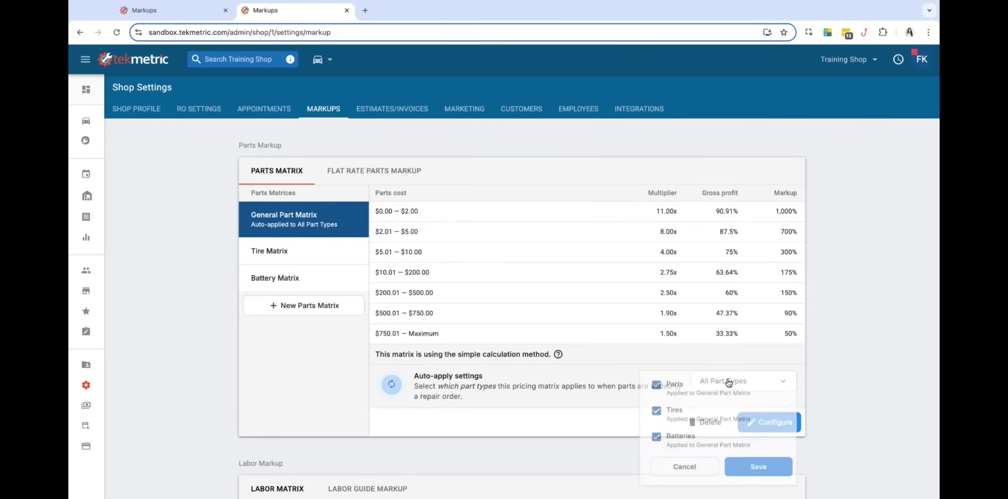
left_click(604, 414)
Set the Tire Matrix to auto-apply to Tires and save
left_click(319, 257)
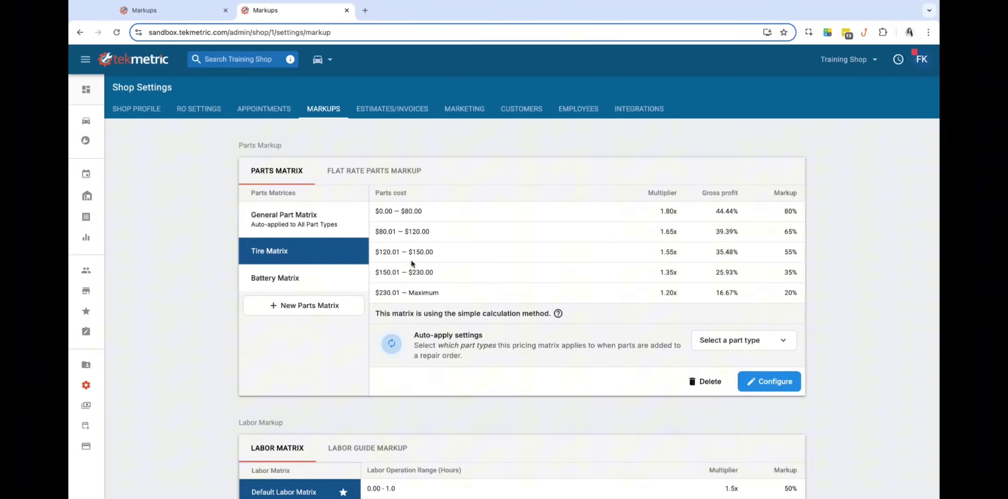
left_click(742, 343)
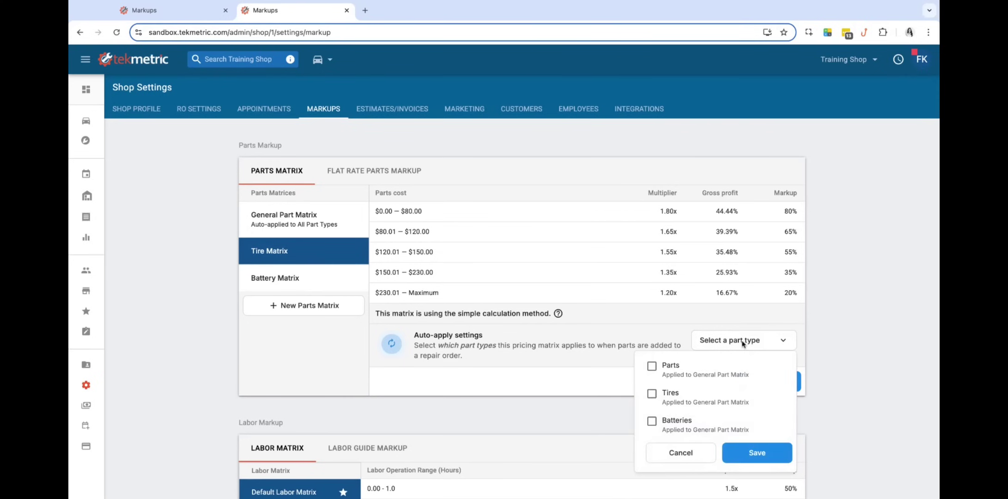
left_click(656, 397)
left_click(757, 468)
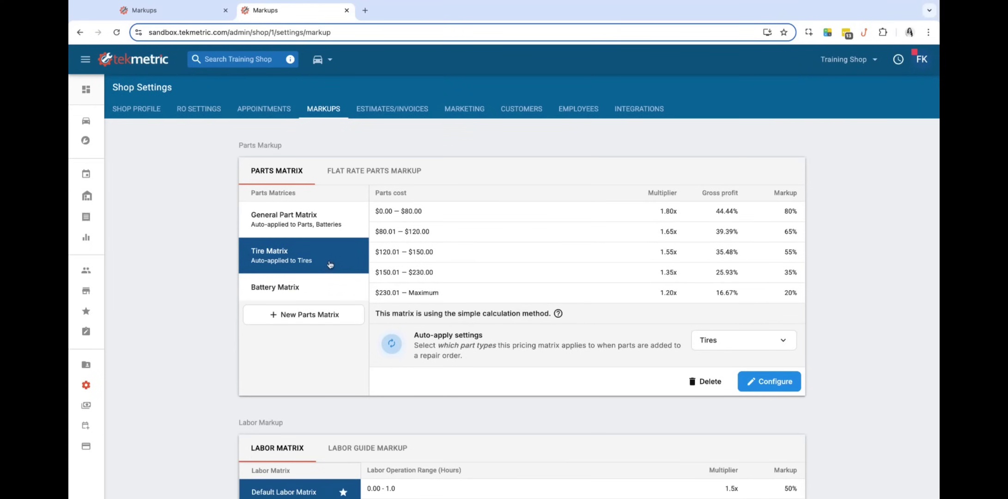
Set the Battery Matrix to auto-apply to Batteries and save
left_click(333, 287)
left_click(713, 301)
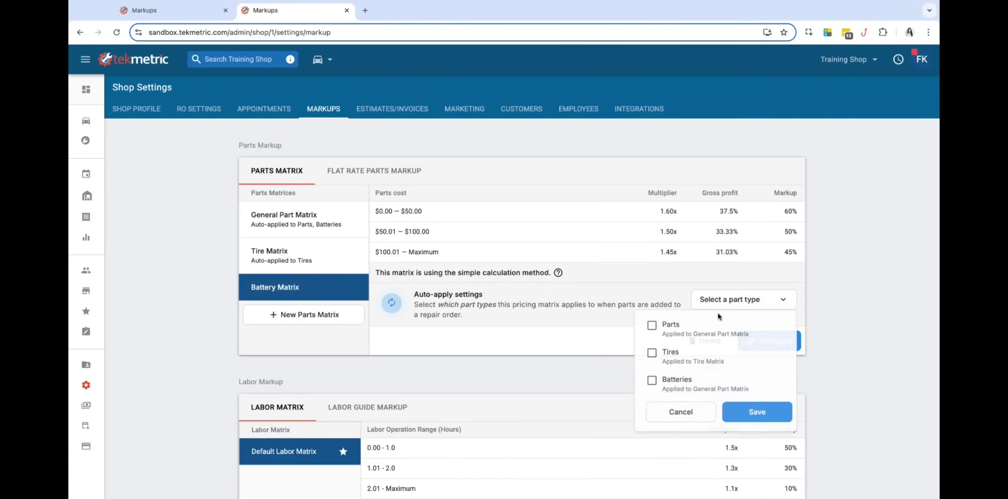
left_click(652, 380)
left_click(758, 463)
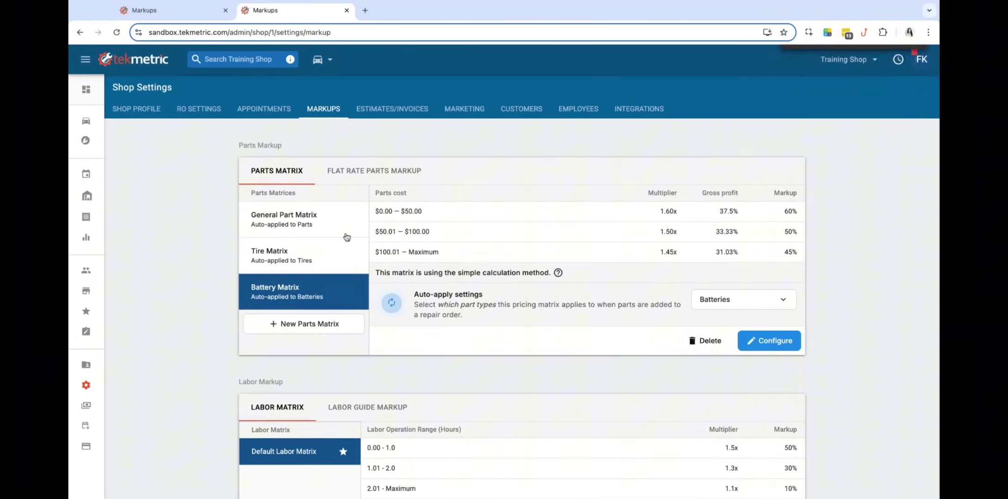
left_click(318, 59)
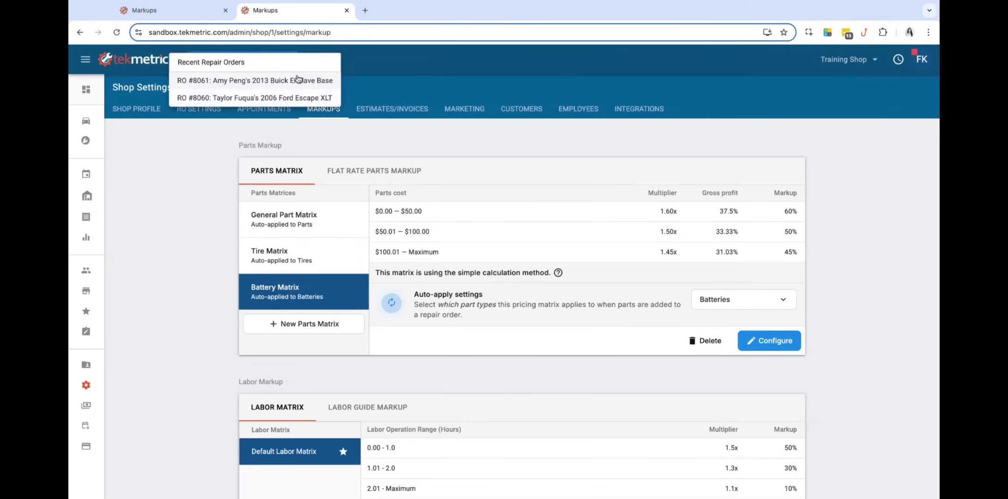
Open RO #8061's estimate, double-checking the Tire Matrix price ranges along the way
left_click(302, 76)
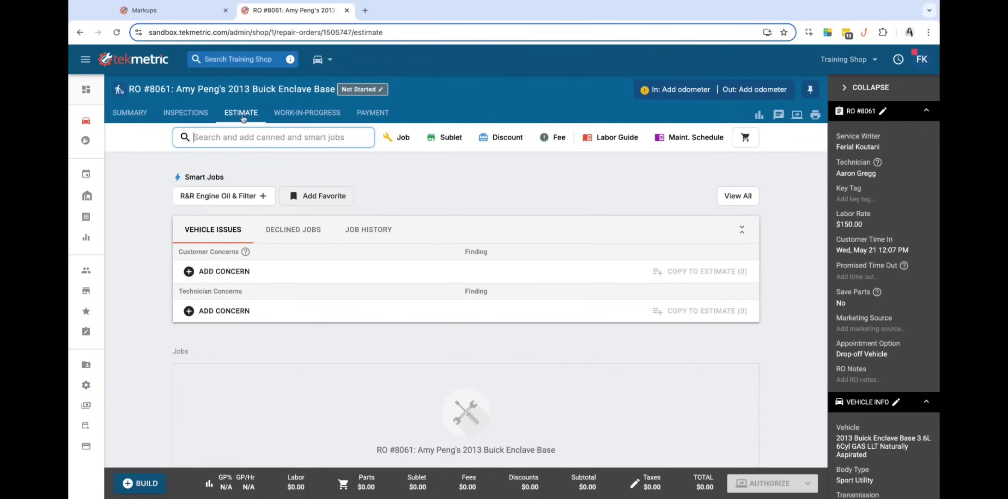
left_click(185, 11)
left_click(314, 254)
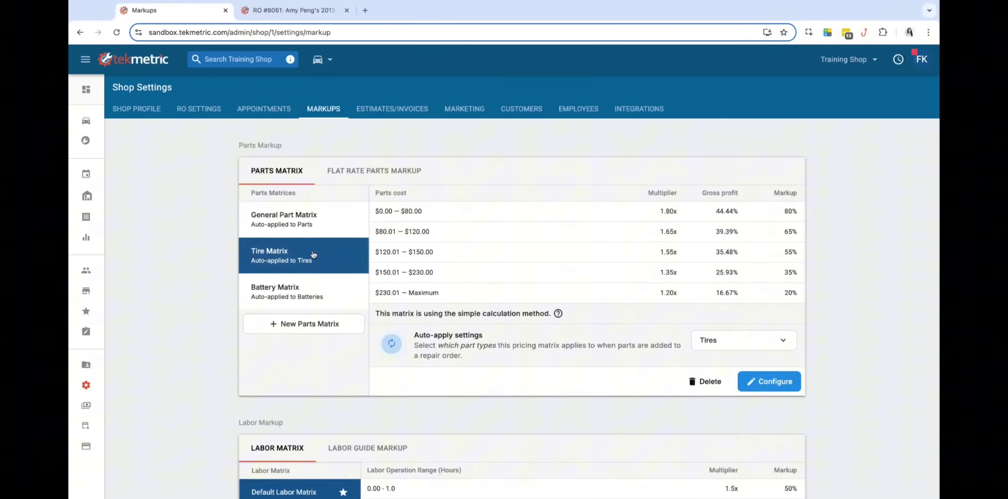
left_click(277, 12)
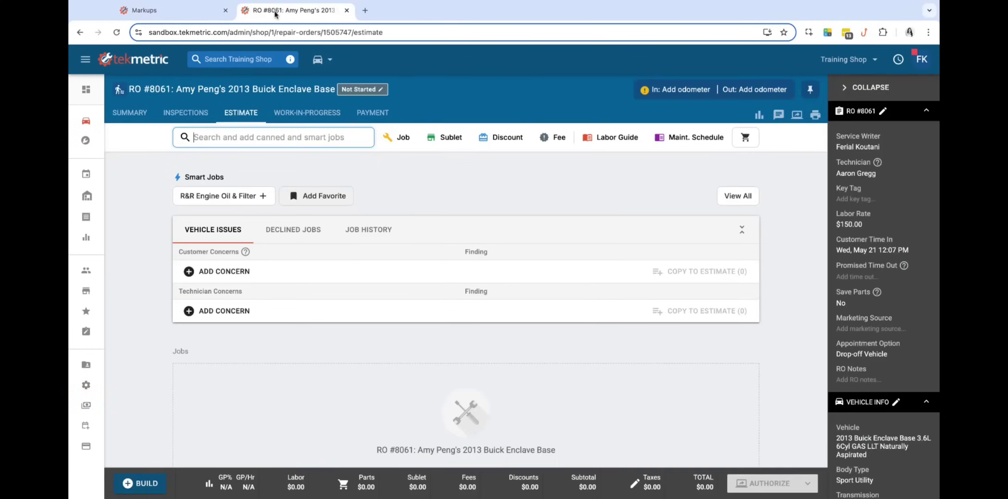
Search canned jobs for 'mount' and add Tire Mount & Balance to the estimate
left_click(299, 134)
type("mount")
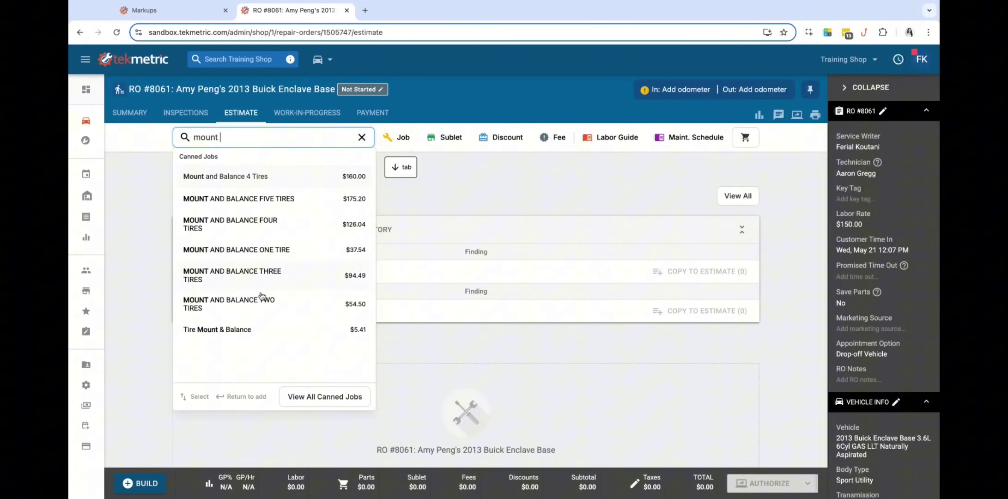
left_click(263, 329)
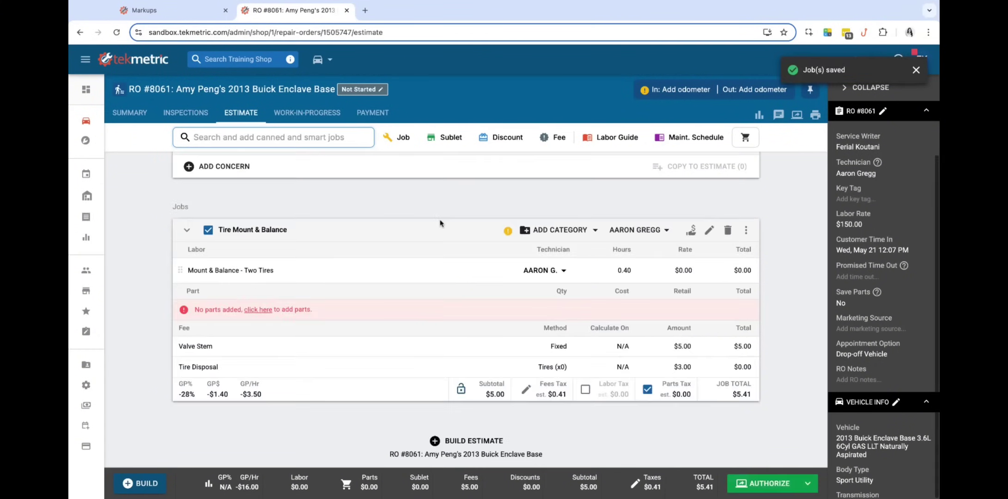
left_click(261, 310)
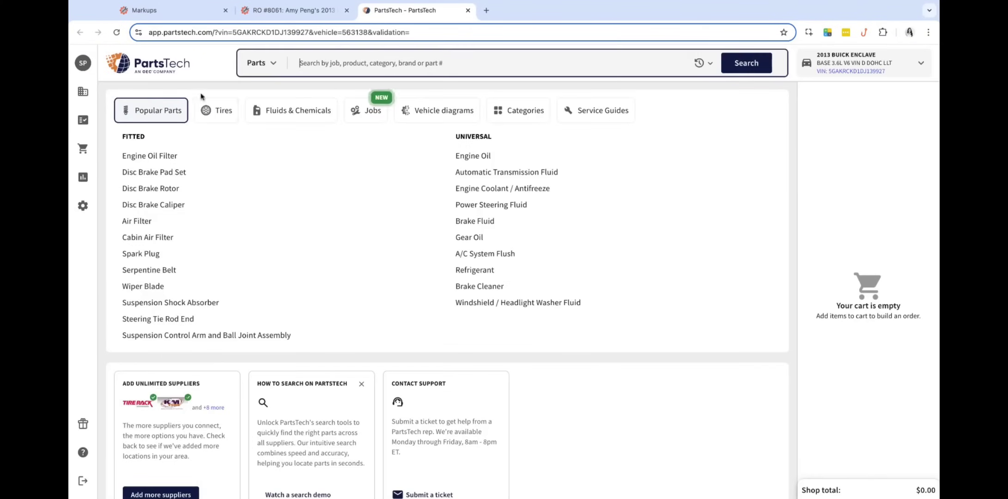
Add two 255/60R19 Sailun Terramax HLT tires to the PartsTech cart
left_click(216, 110)
left_click(141, 159)
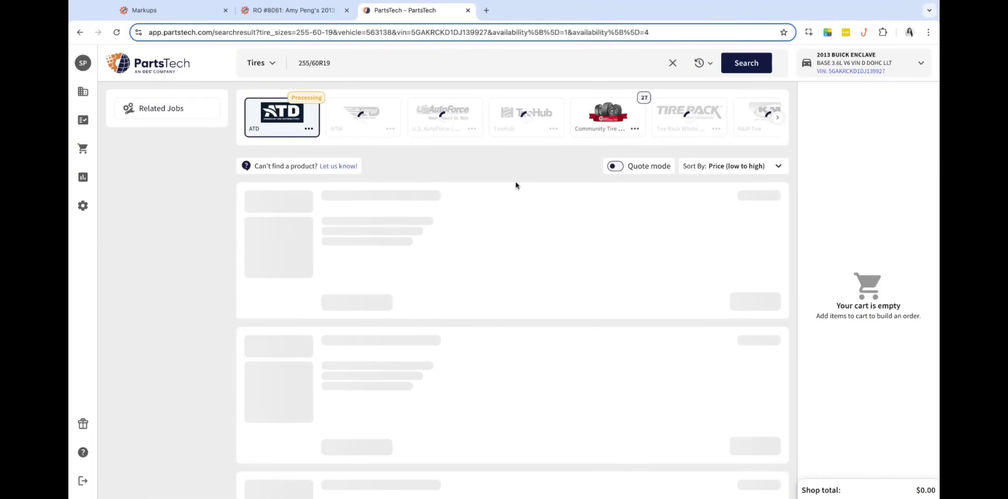
scroll(475, 199, "down", 4)
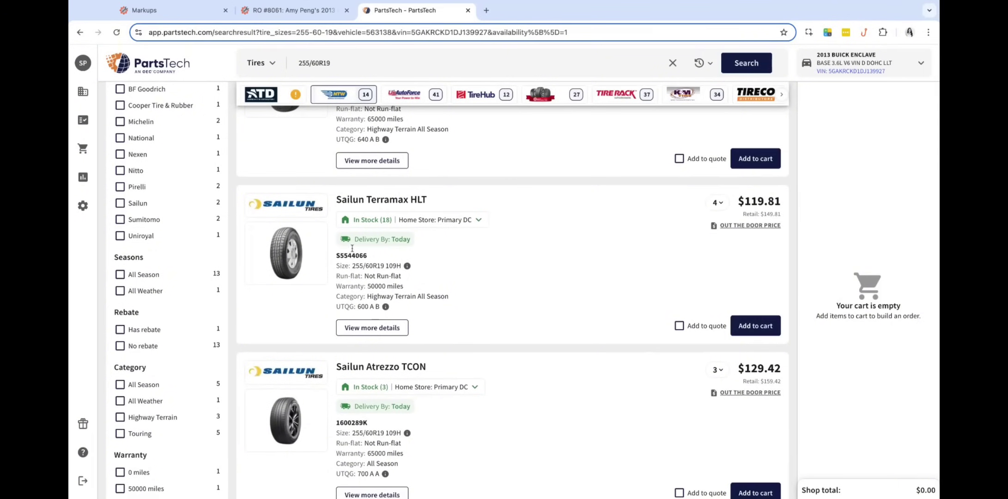
left_click(718, 202)
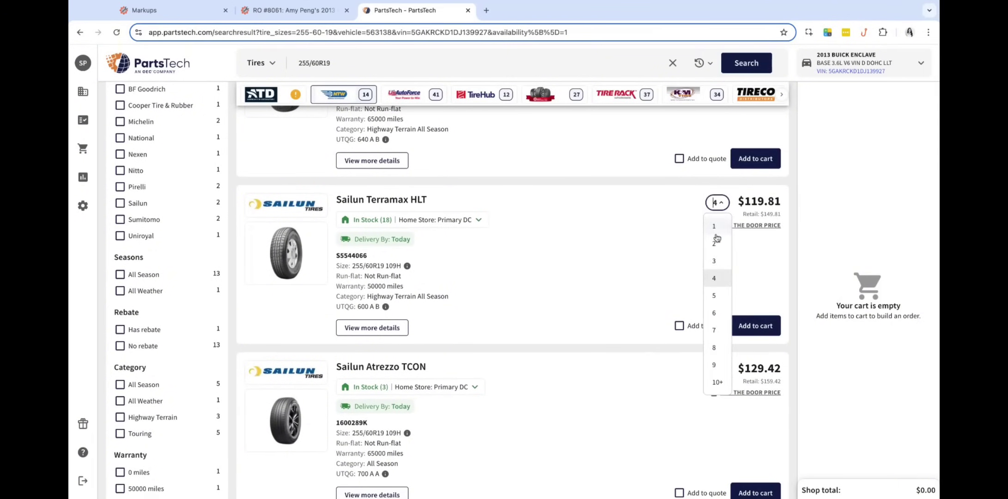
left_click(716, 243)
left_click(744, 325)
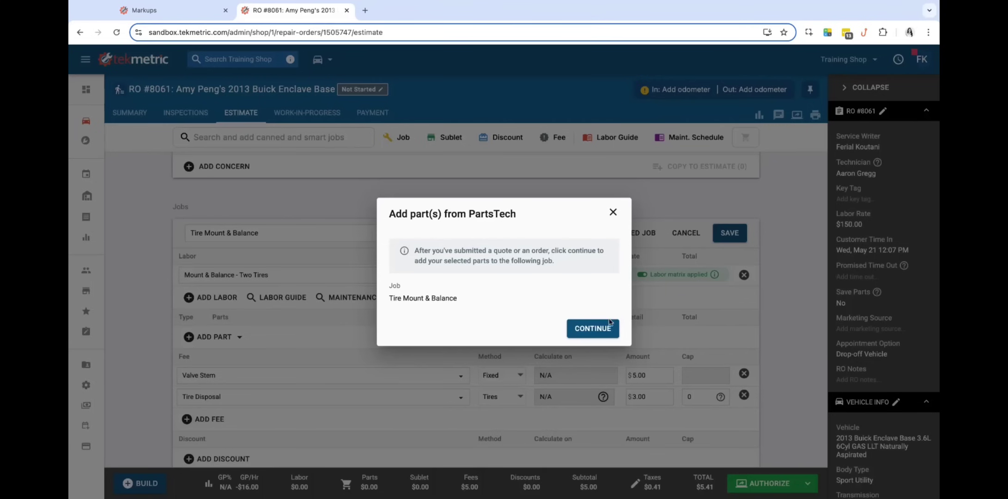
Bring the two quoted Sailun tires into the Tire Mount & Balance job and save it
left_click(593, 328)
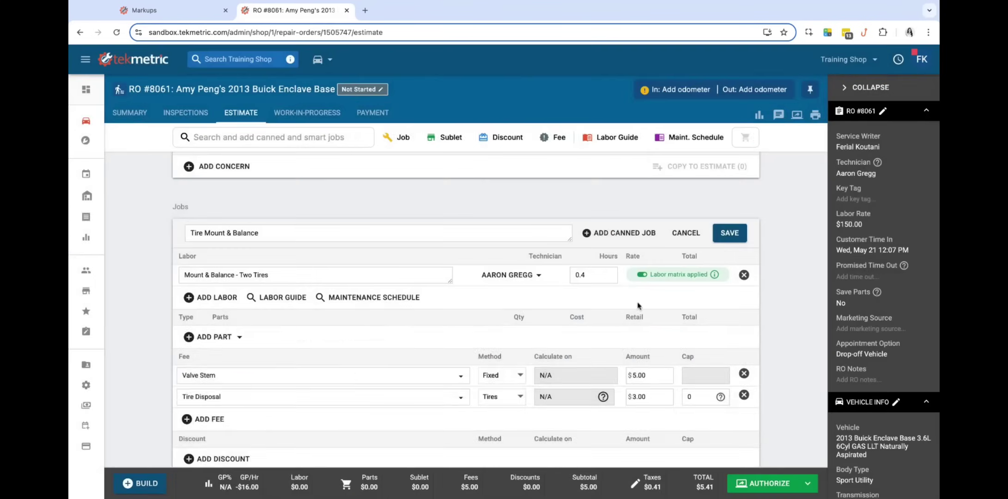
left_click(729, 234)
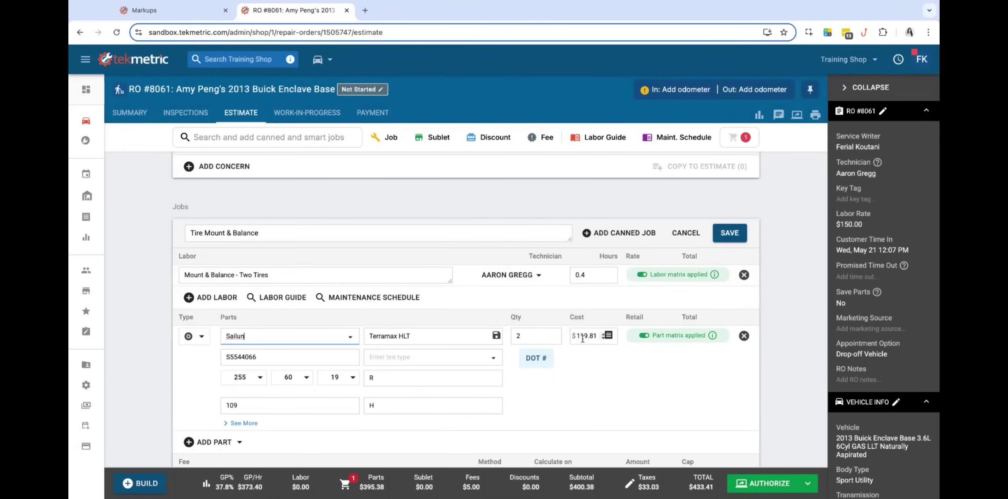
left_click(729, 233)
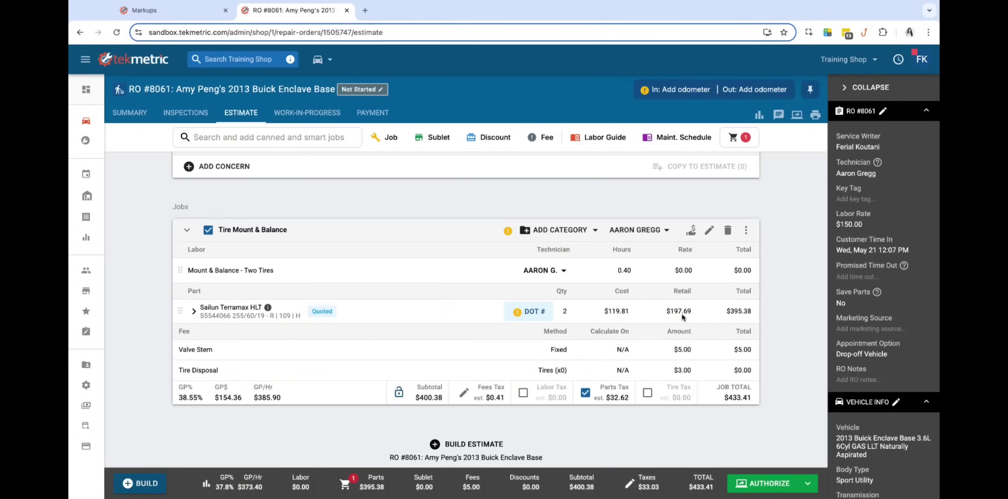
Check the $197.69 tire retail and $395.38 line total, then re-save the job
left_click_drag(683, 314, 666, 312)
left_click_drag(741, 312, 724, 313)
left_click(709, 230)
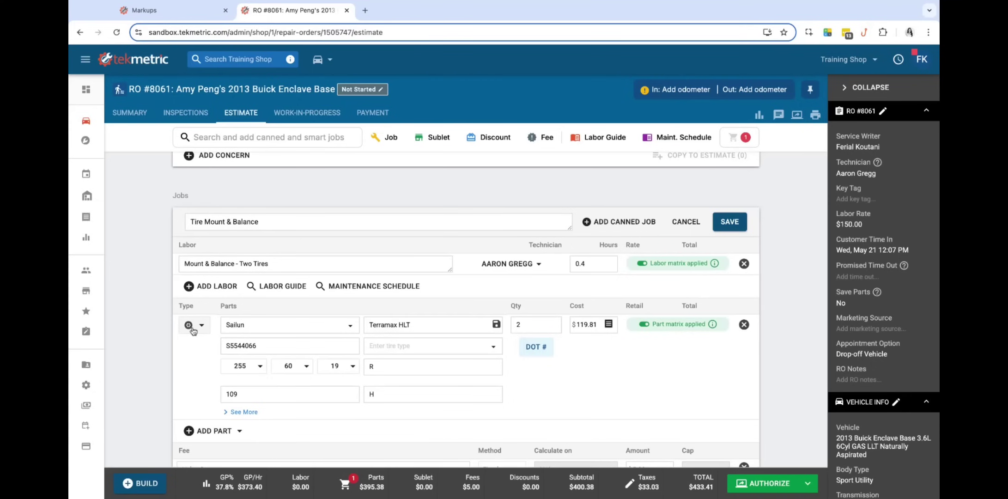
left_click(728, 222)
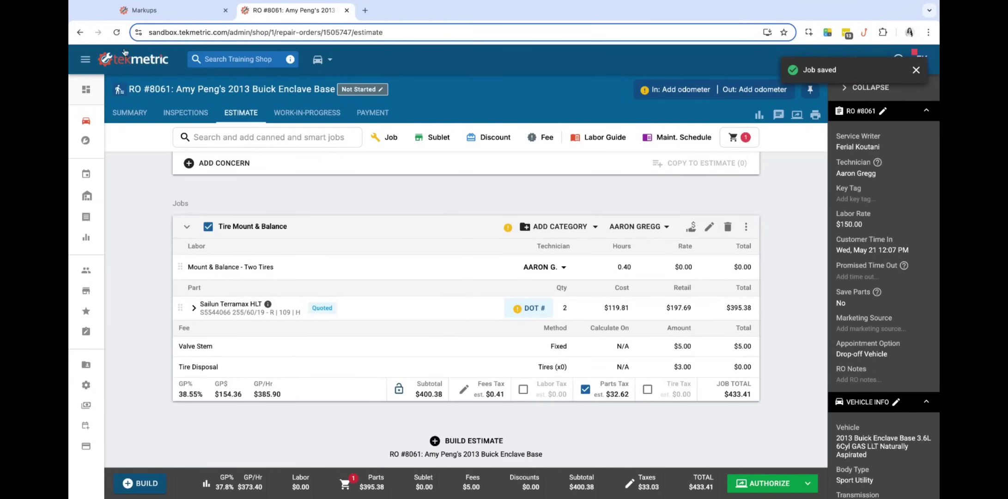
left_click(154, 13)
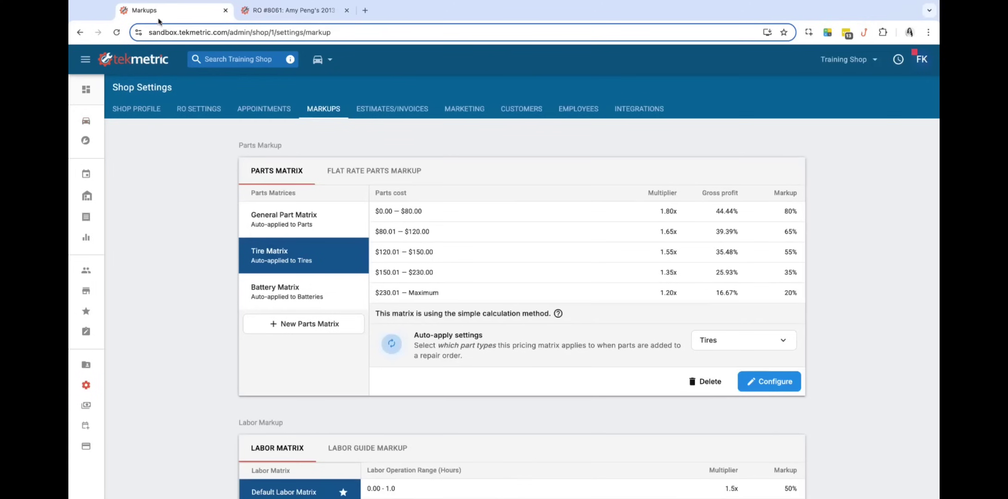
Note the Tire Matrix's 1.65x multiplier for the $80.01–$120.00 cost range
triple_click(376, 231)
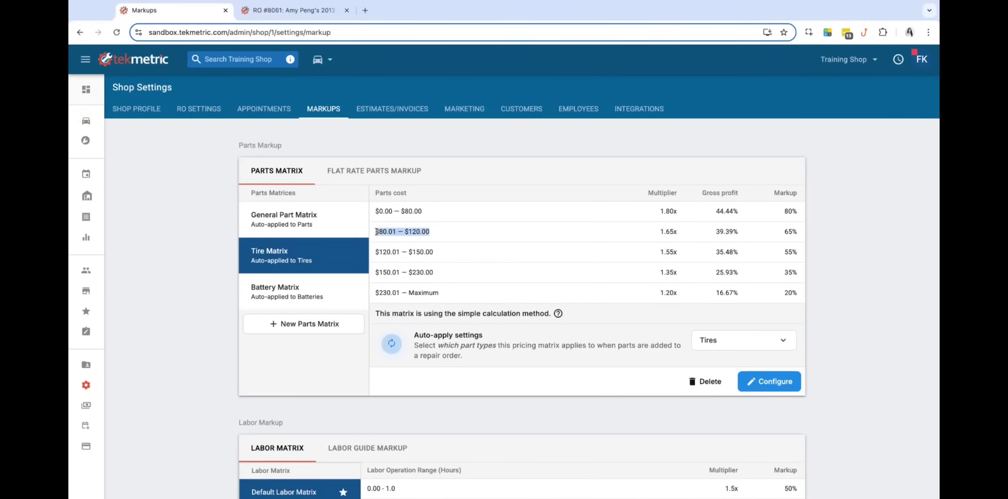
triple_click(657, 232)
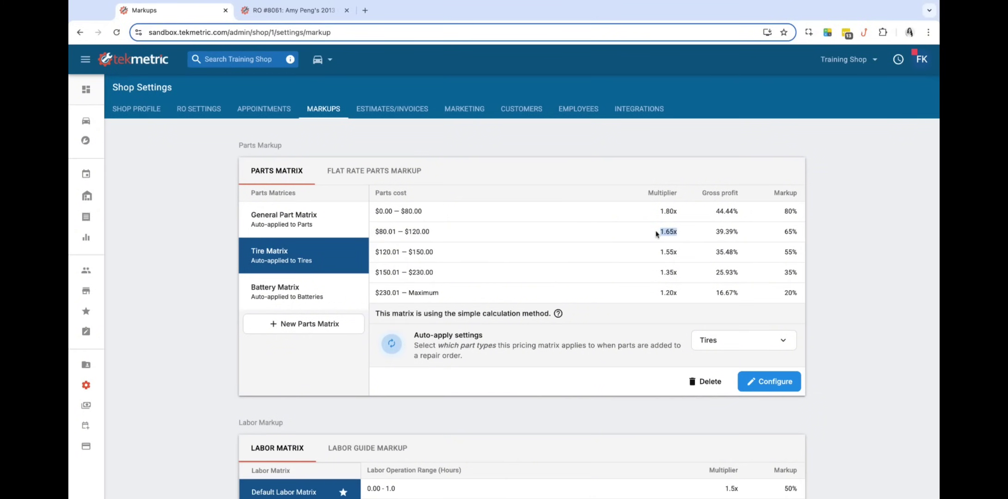
left_click(297, 11)
Calculate 119.81 × 1.65, then ×2, to confirm the $197.69 price and $395.38 total
double_click(398, 356)
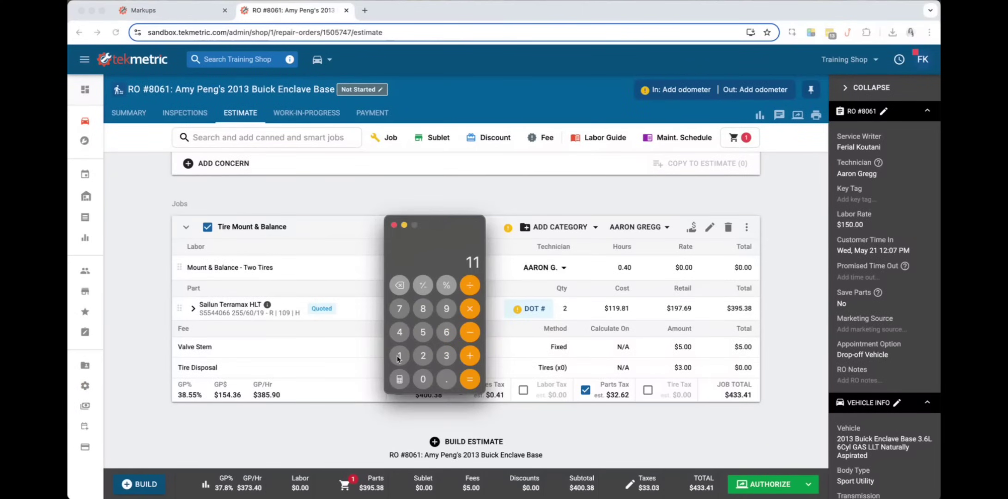
left_click(452, 309)
type(".81")
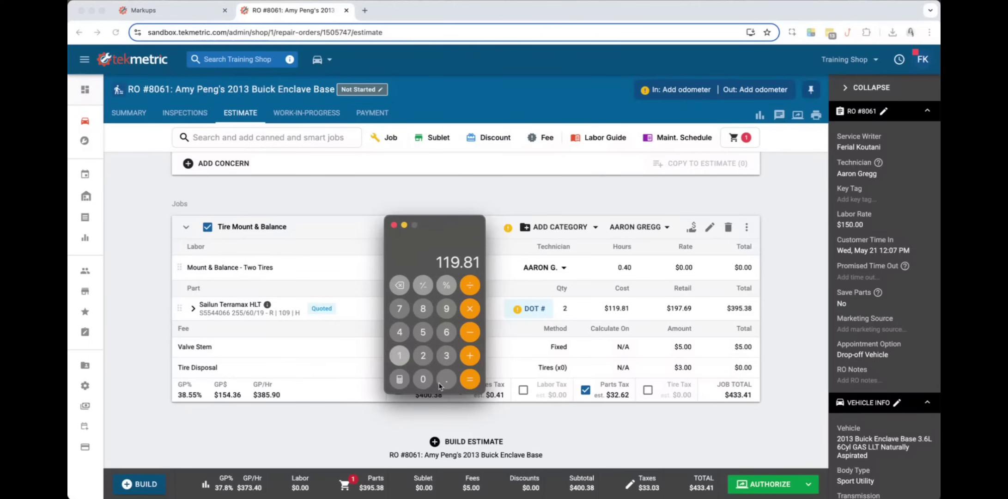
type("*")
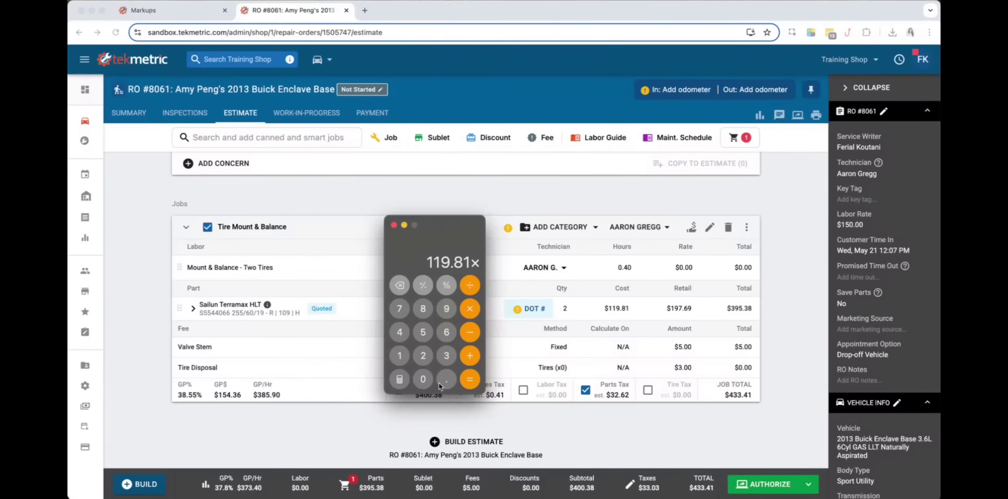
type("1.65")
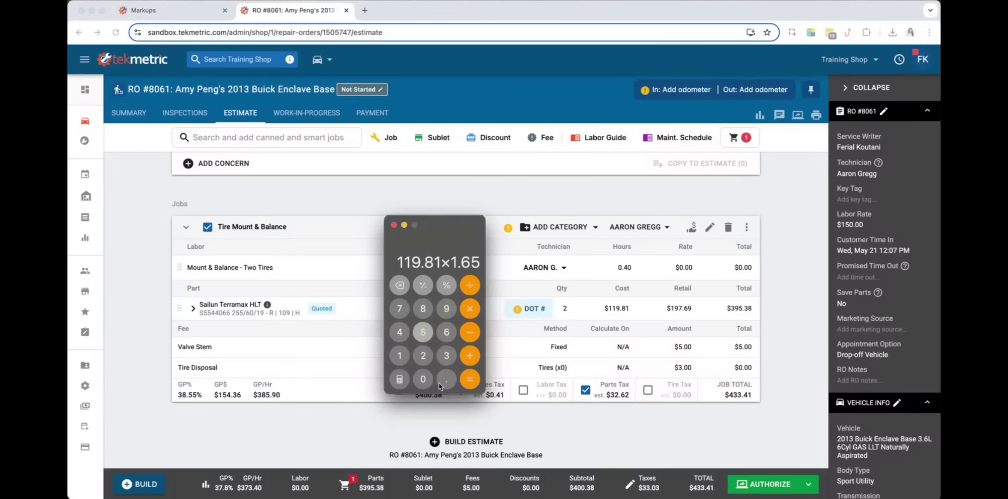
key("Return")
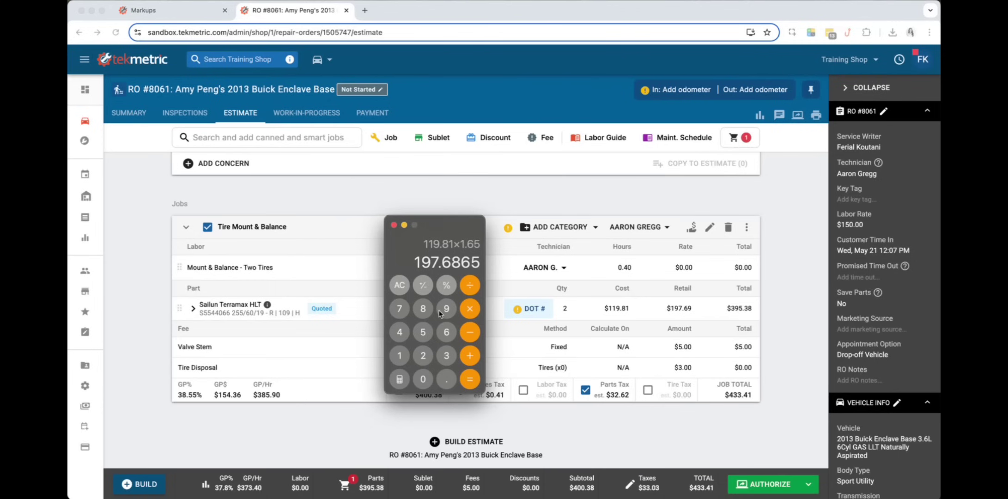
left_click(468, 309)
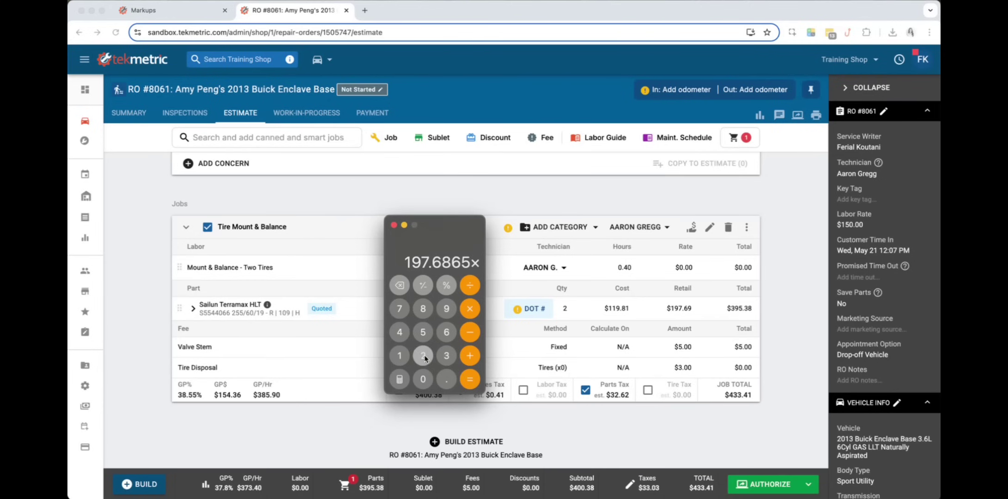
left_click(423, 356)
left_click(476, 380)
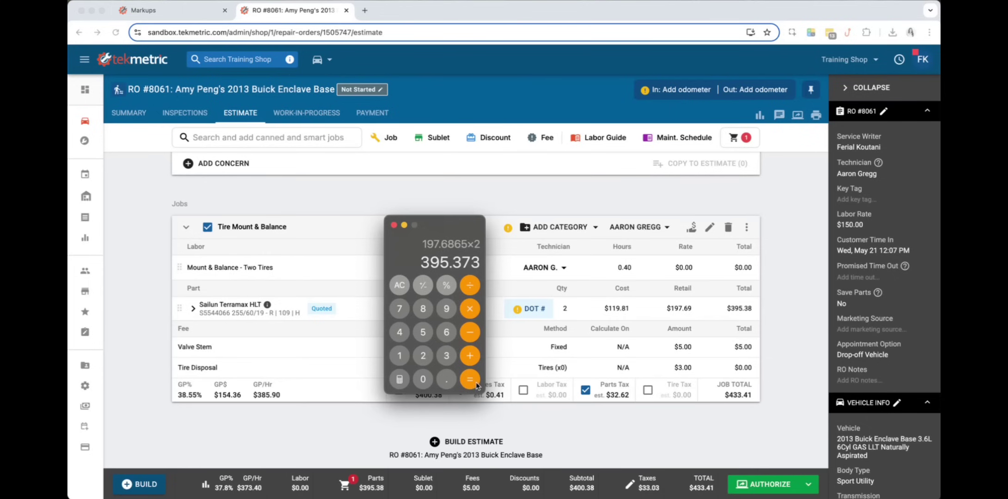
key("super+Tab")
left_click(684, 314)
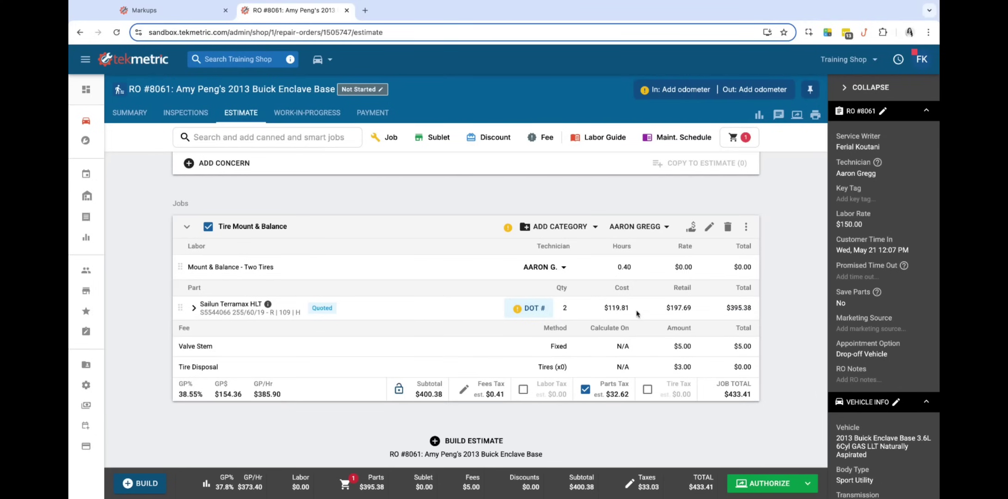
scroll(674, 326, "up", 1)
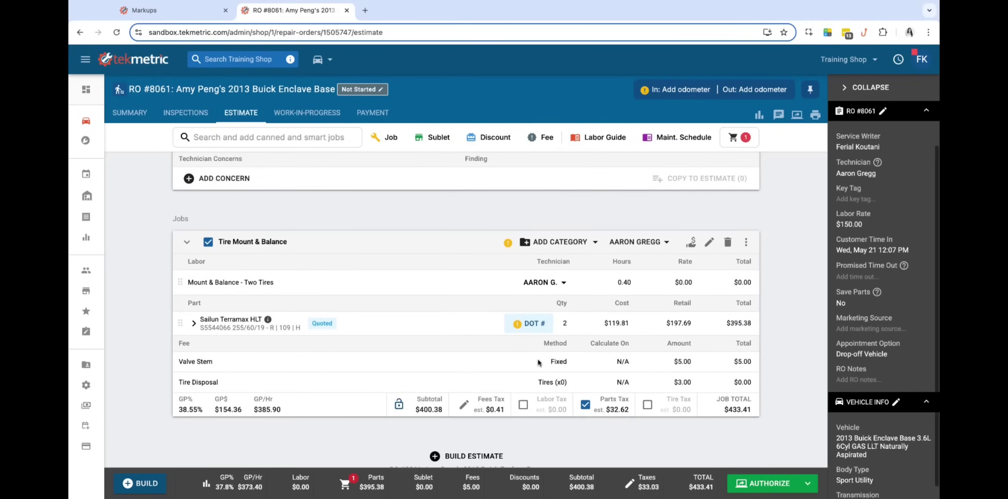
scroll(681, 268, "down", 1)
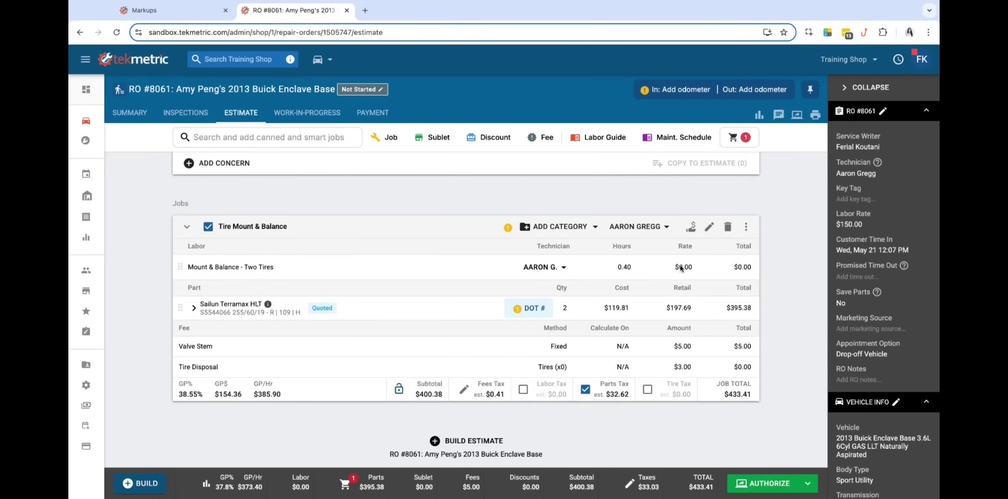